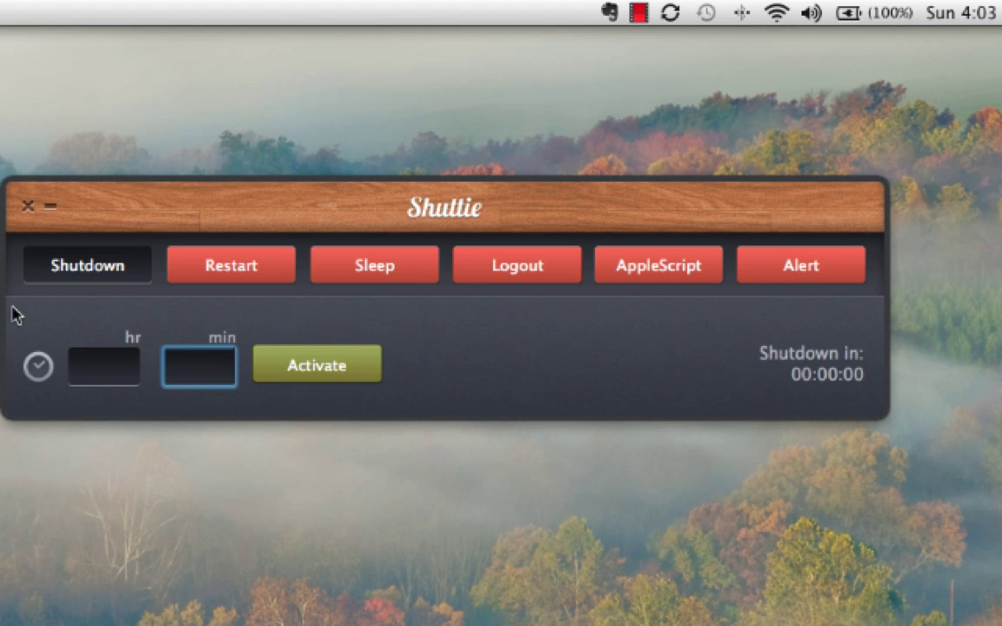
Cycle the timer action twice through Restart, Sleep, Logout, AppleScript and Alert, ending on Shutdown.
{"action": "left_click", "coordinate": [232, 270]}
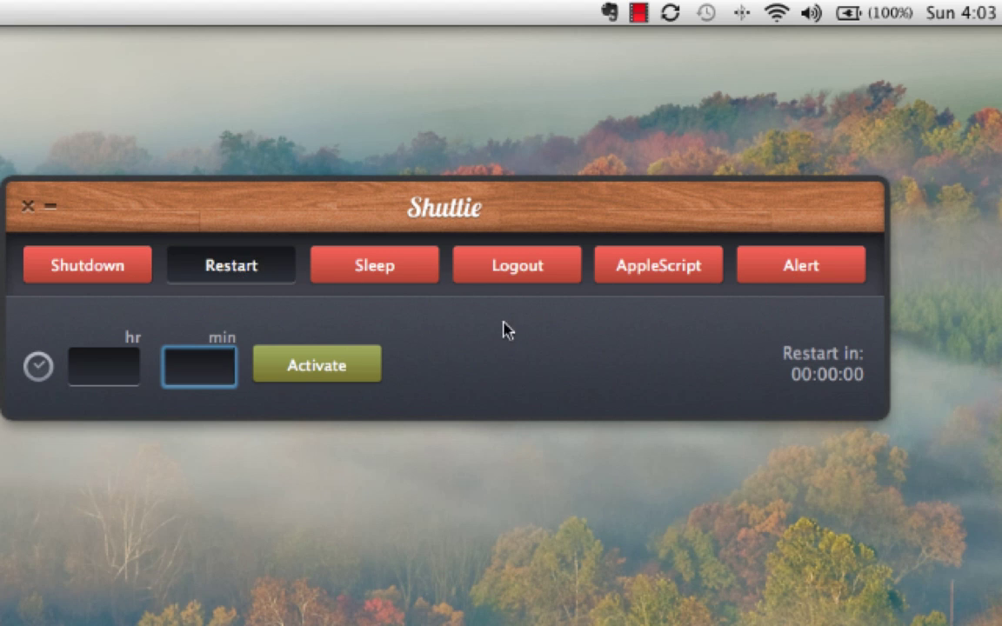
{"action": "left_click", "coordinate": [391, 269]}
{"action": "left_click", "coordinate": [539, 275]}
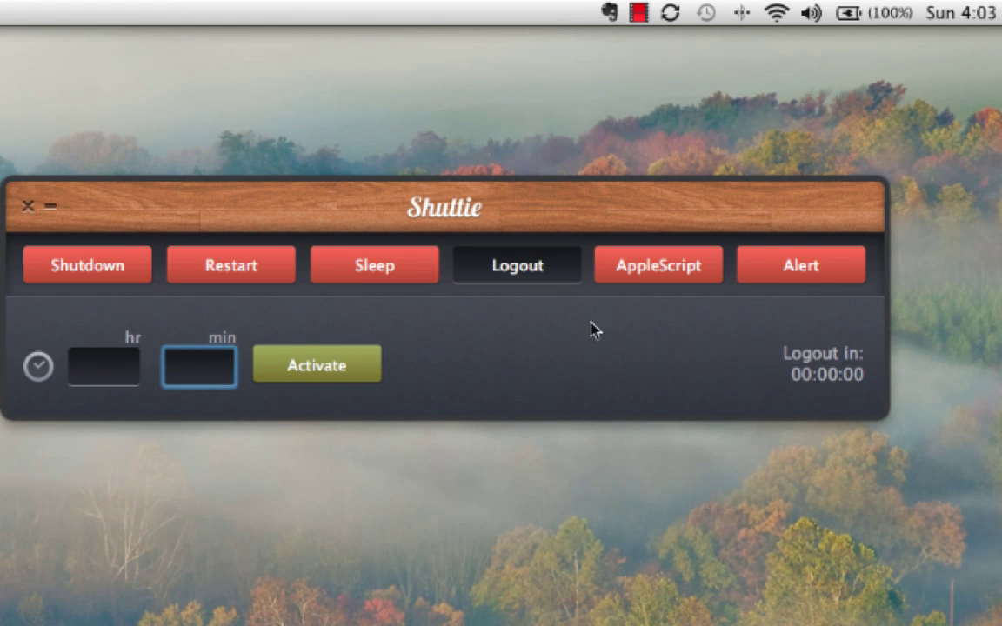
{"action": "left_click", "coordinate": [656, 276]}
{"action": "left_click", "coordinate": [825, 265]}
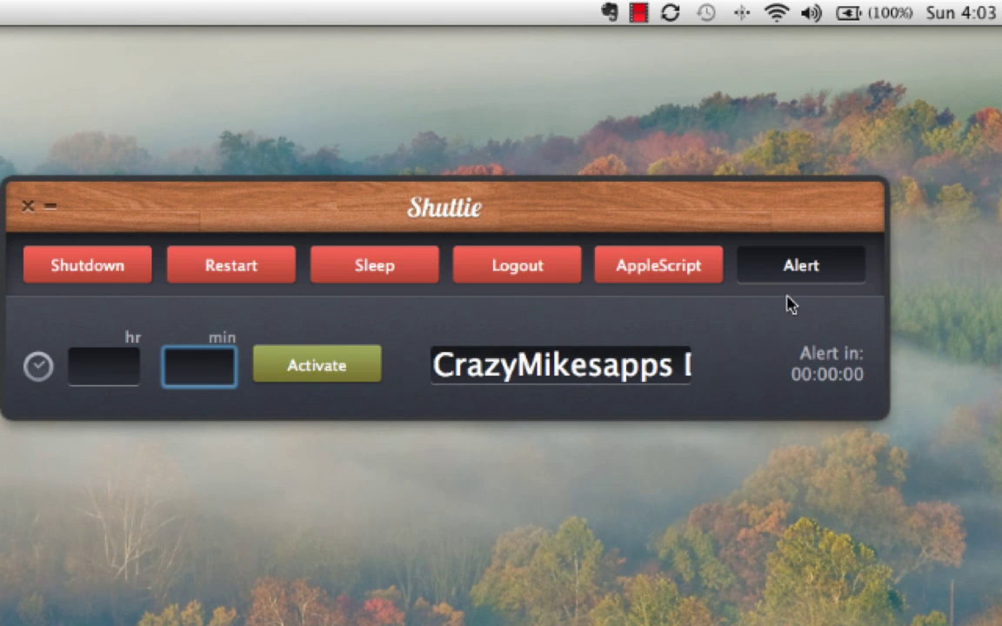
{"action": "left_click", "coordinate": [111, 273]}
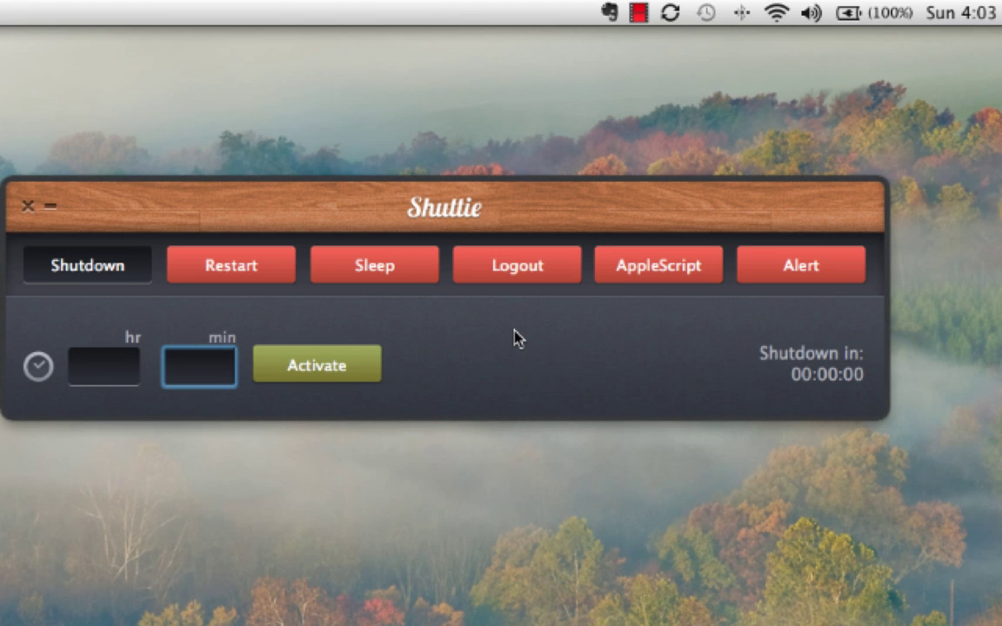
{"action": "left_click", "coordinate": [254, 271]}
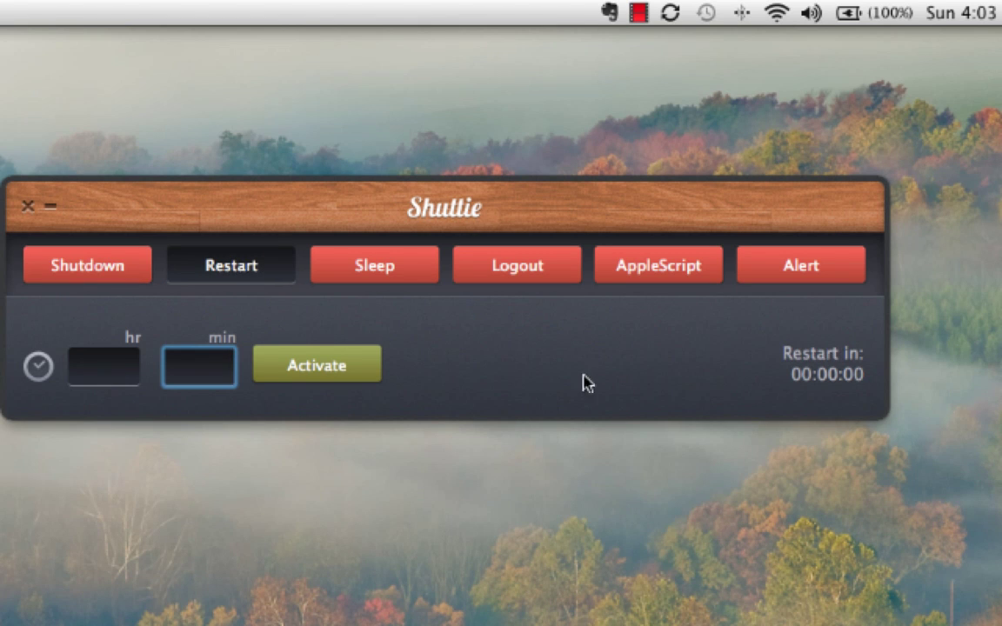
{"action": "left_click", "coordinate": [372, 261]}
{"action": "left_click", "coordinate": [539, 277]}
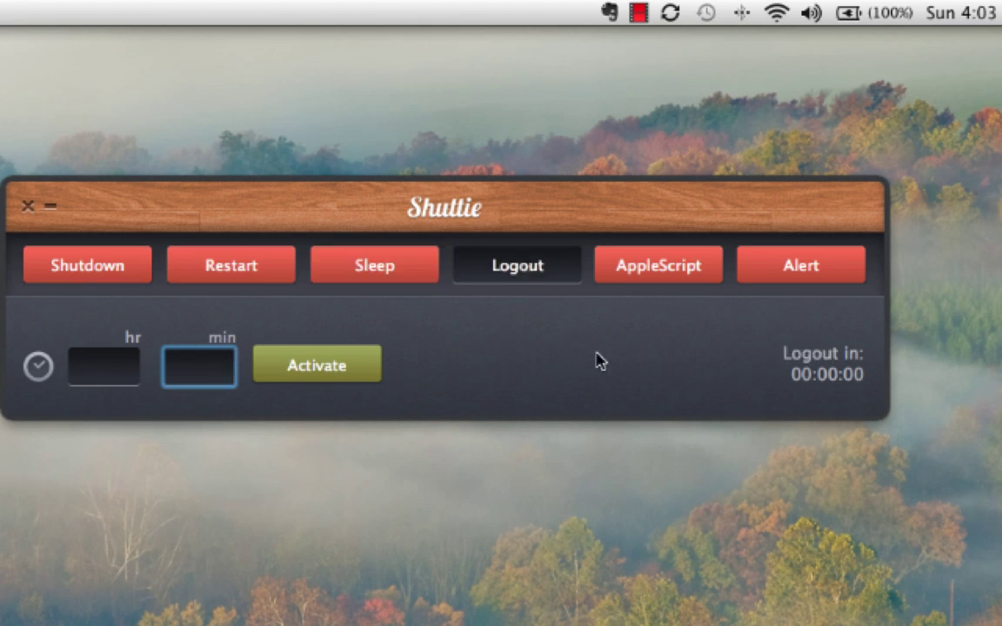
{"action": "left_click", "coordinate": [666, 277]}
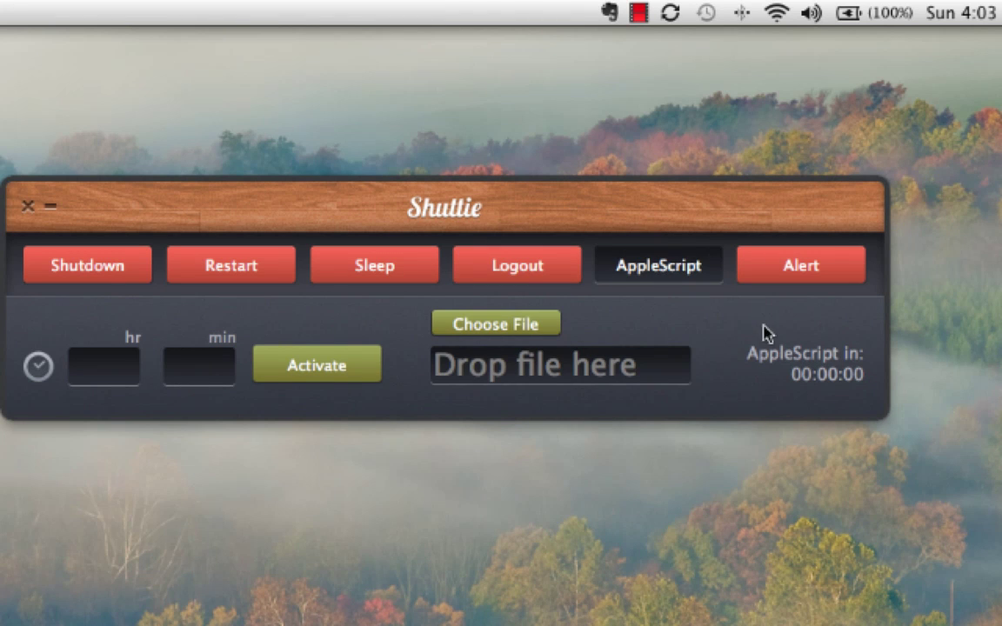
{"action": "left_click", "coordinate": [802, 277]}
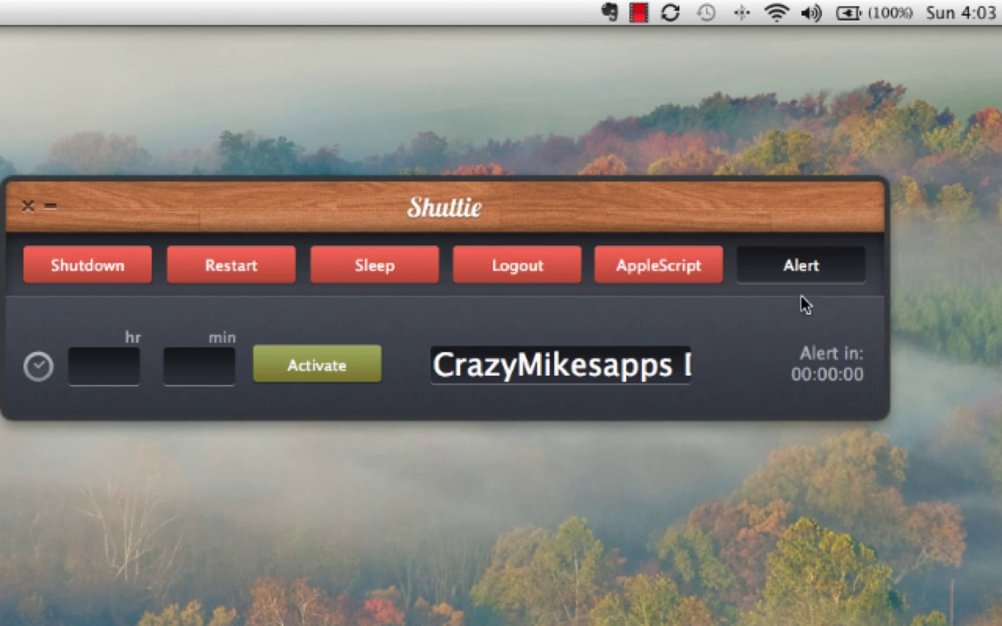
{"action": "left_click", "coordinate": [101, 276]}
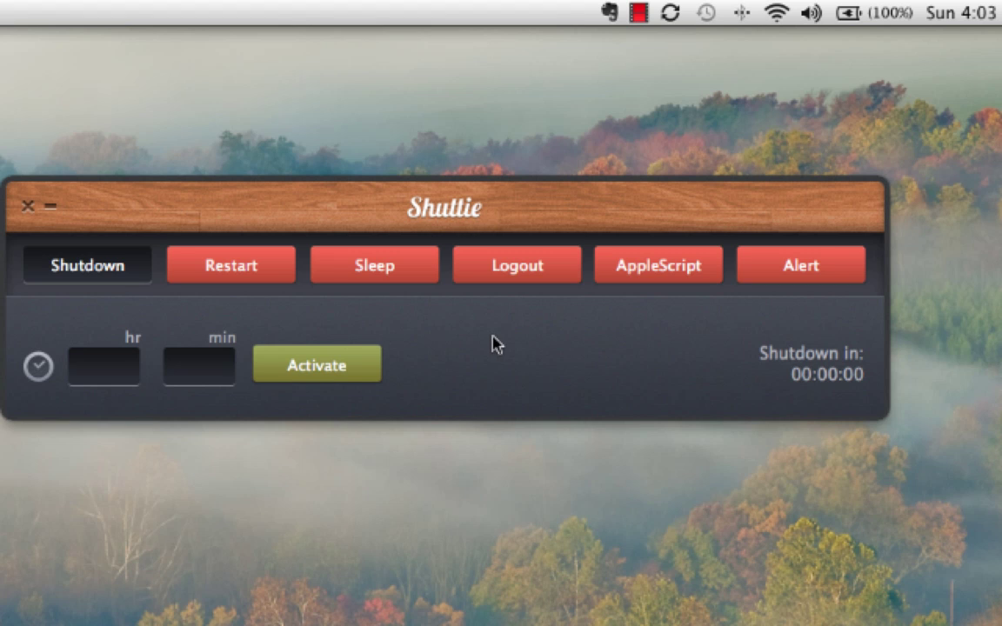
Enter 1 hr and 20 min, correcting a mistyped 3, and activate the shutdown countdown.
{"action": "left_click", "coordinate": [121, 363]}
{"action": "type", "text": "1"}
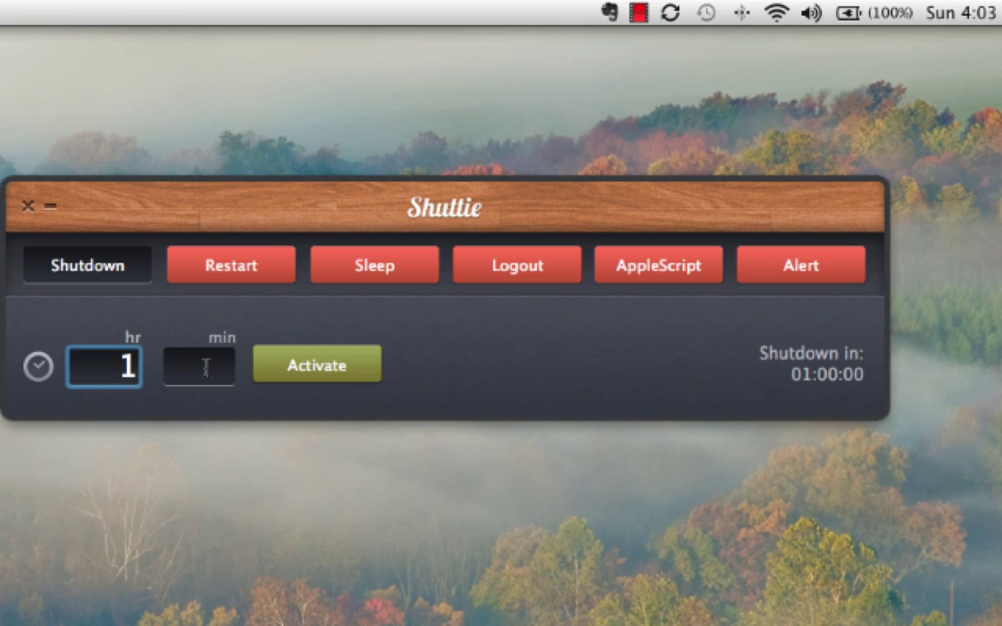
{"action": "left_click", "coordinate": [209, 367]}
{"action": "type", "text": "3"}
{"action": "key", "text": "BackSpace"}
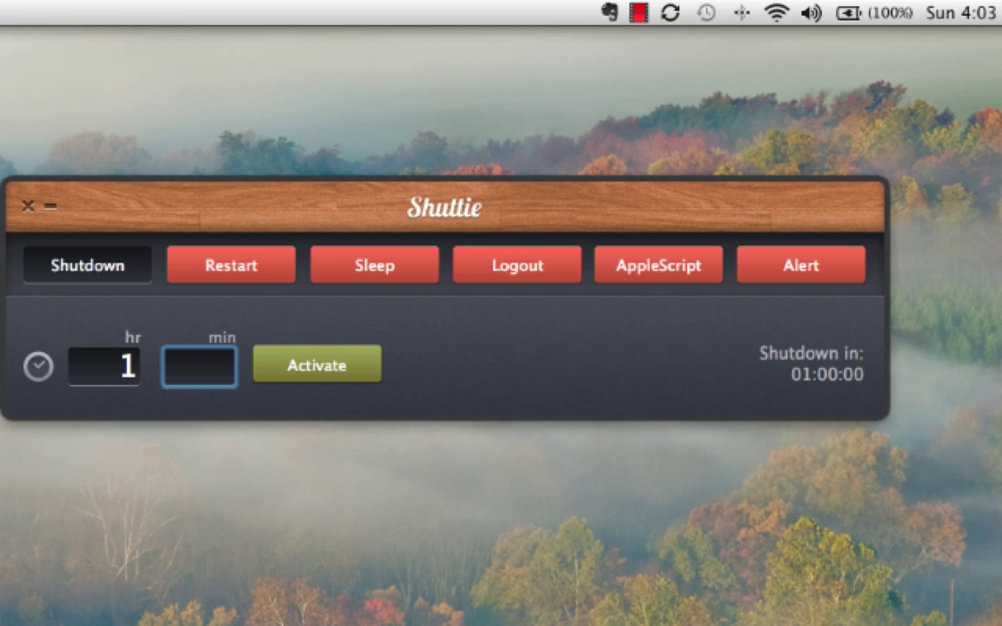
{"action": "type", "text": "20"}
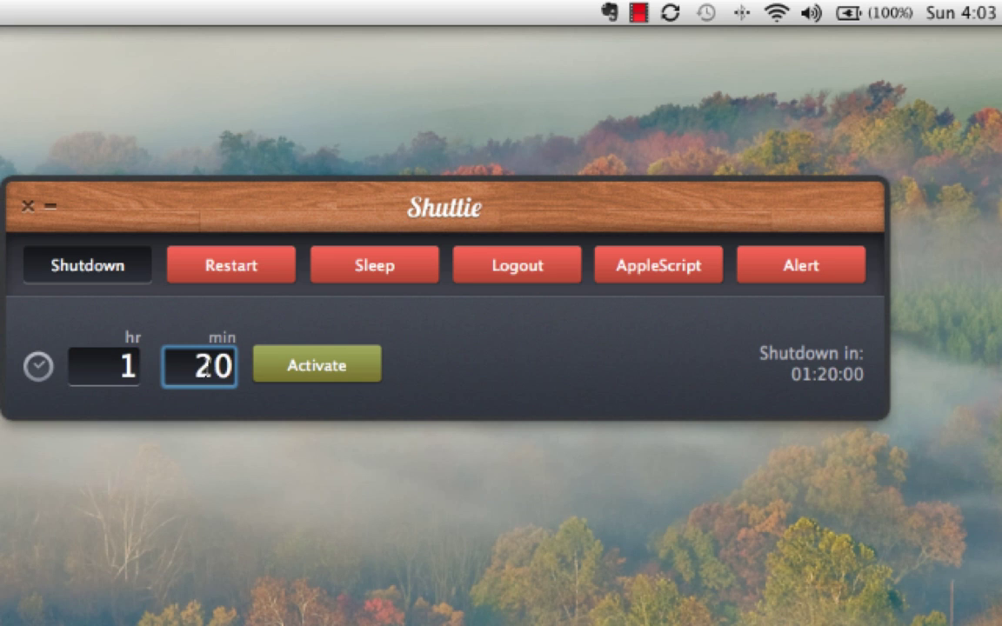
{"action": "left_click", "coordinate": [324, 372]}
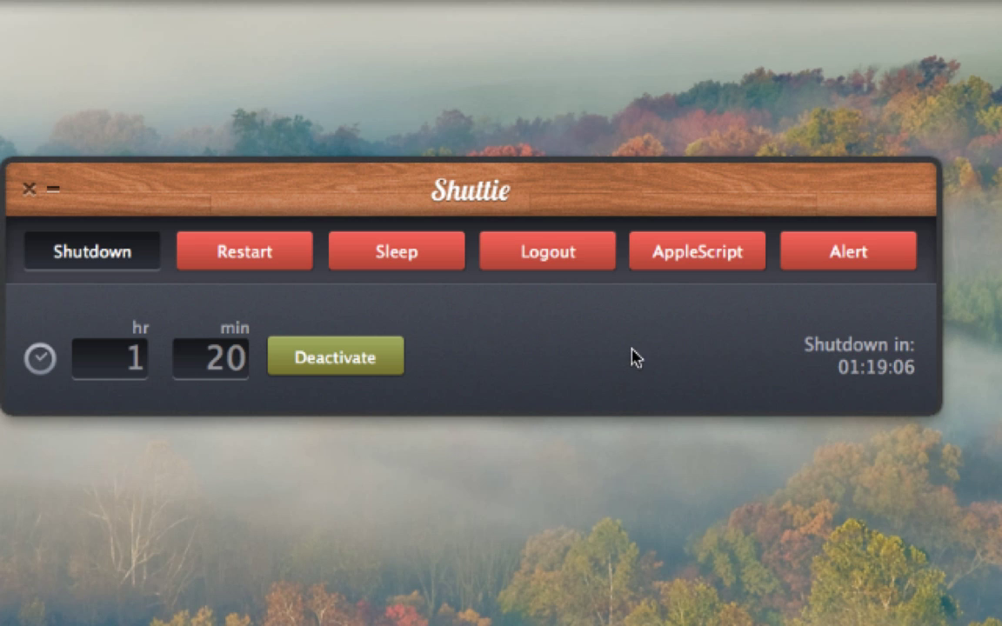
Switch the running countdown's action through Restart, Sleep, Logout and AppleScript to Alert, and nudge the window right.
{"action": "left_click", "coordinate": [245, 252]}
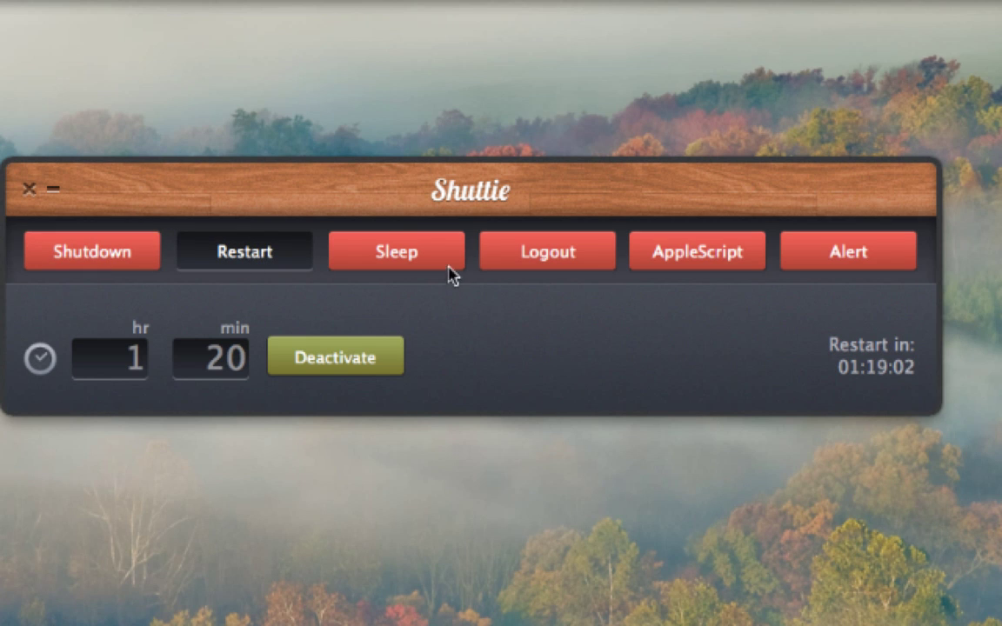
{"action": "left_click", "coordinate": [402, 246]}
{"action": "left_click", "coordinate": [580, 260]}
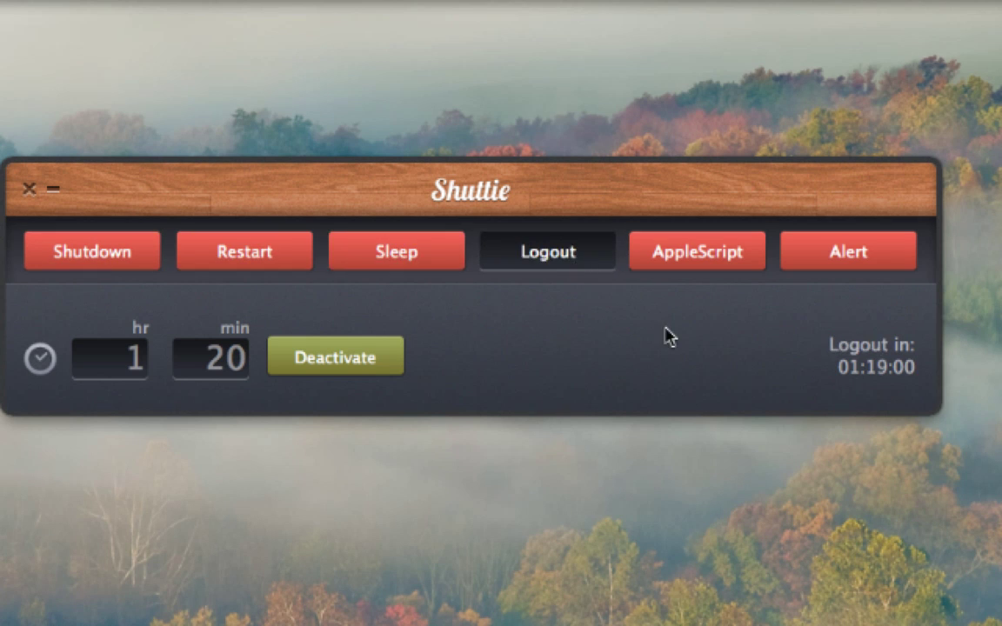
{"action": "left_click", "coordinate": [716, 268]}
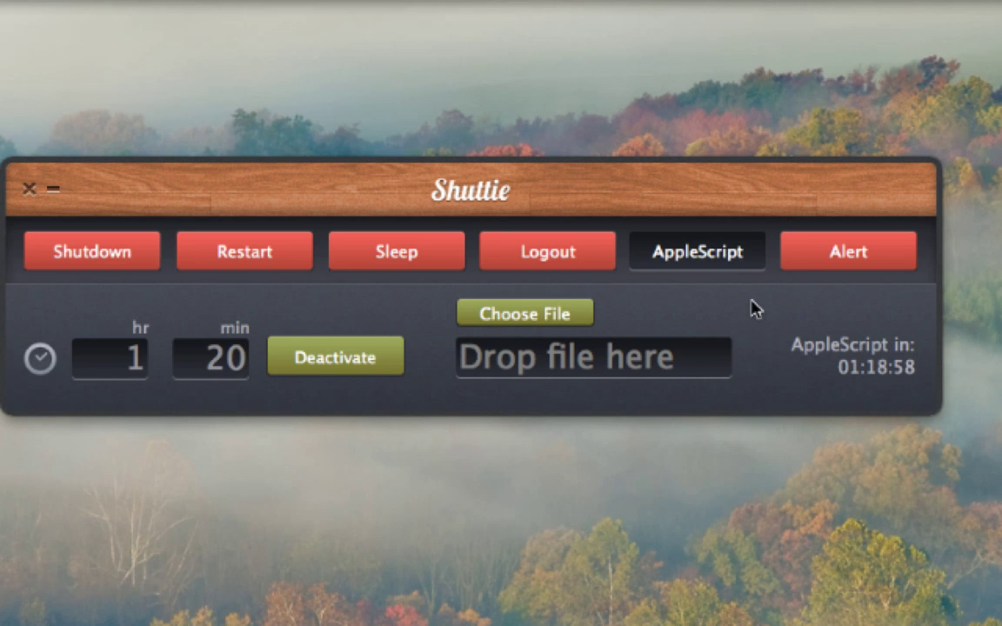
{"action": "left_click", "coordinate": [848, 265]}
{"action": "left_click_drag", "start_coordinate": [101, 358], "coordinate": [153, 361]}
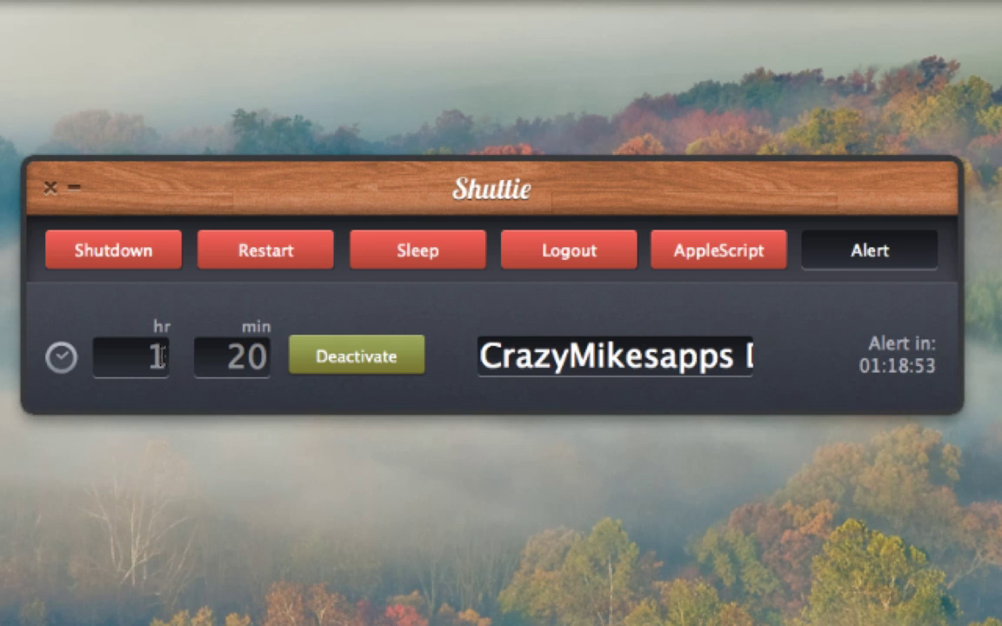
Deactivate the shutdown timer, choose Alert, clear hours, set minutes to .1 and activate.
{"action": "left_click", "coordinate": [162, 263]}
{"action": "left_click", "coordinate": [348, 365]}
{"action": "left_click", "coordinate": [904, 254]}
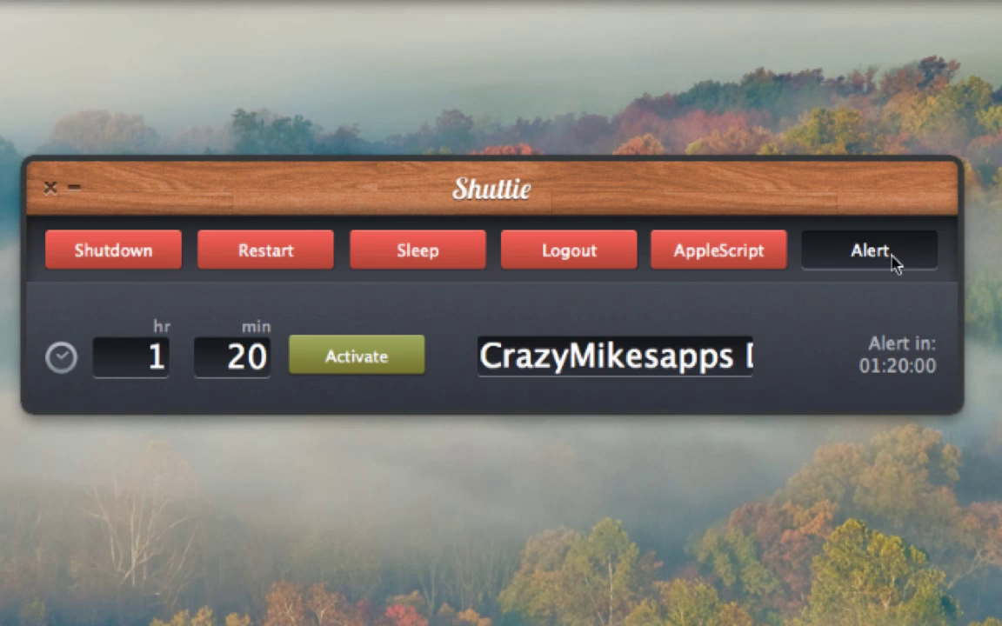
{"action": "left_click", "coordinate": [155, 356]}
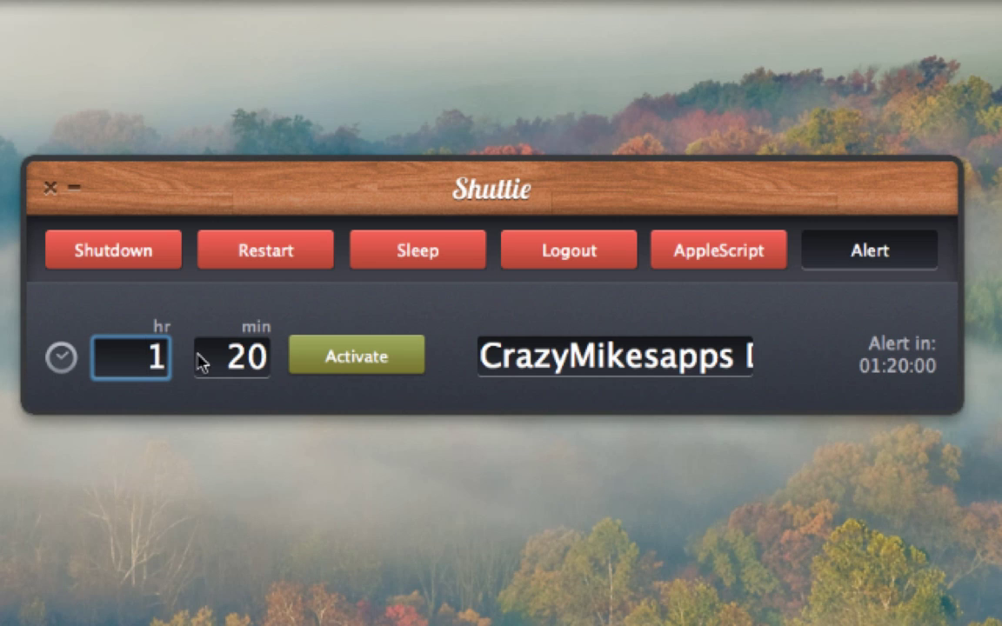
{"action": "key", "text": "BackSpace"}
{"action": "left_click", "coordinate": [265, 363]}
{"action": "key", "text": "BackSpace"}
{"action": "key", "text": "BackSpace"}
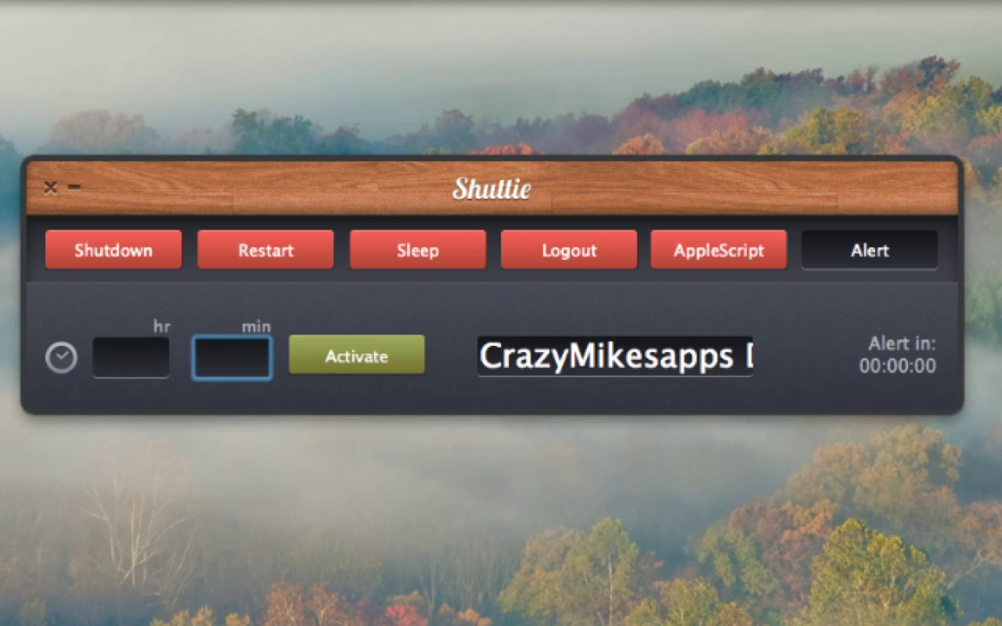
{"action": "type", "text": ".1"}
{"action": "left_click", "coordinate": [380, 365]}
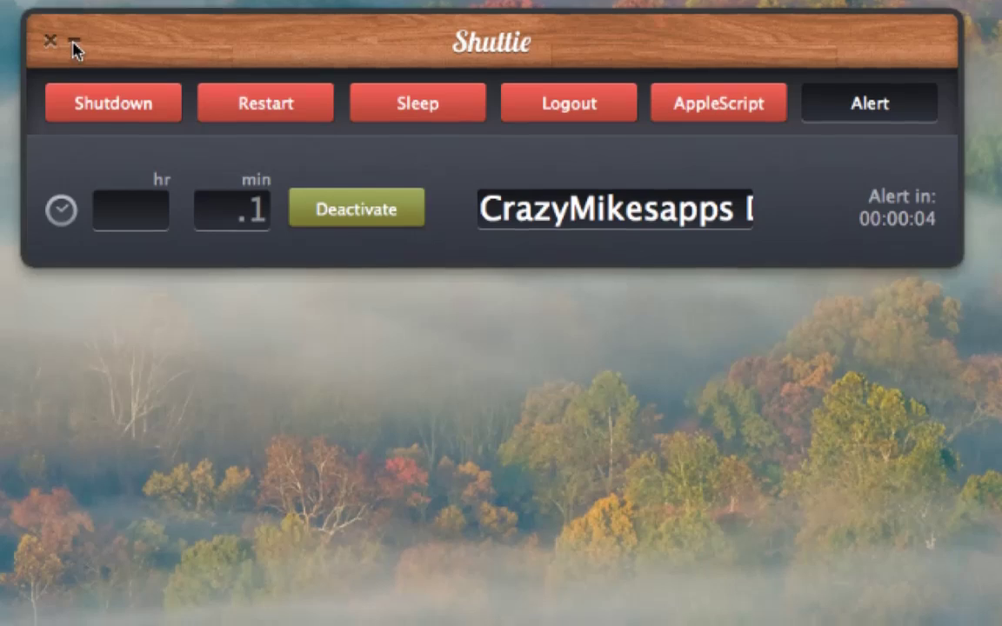
Minimise Shuttie, dismiss the Shuttie Alert popup when it fires, and set the action back to Shutdown.
{"action": "left_click", "coordinate": [74, 42]}
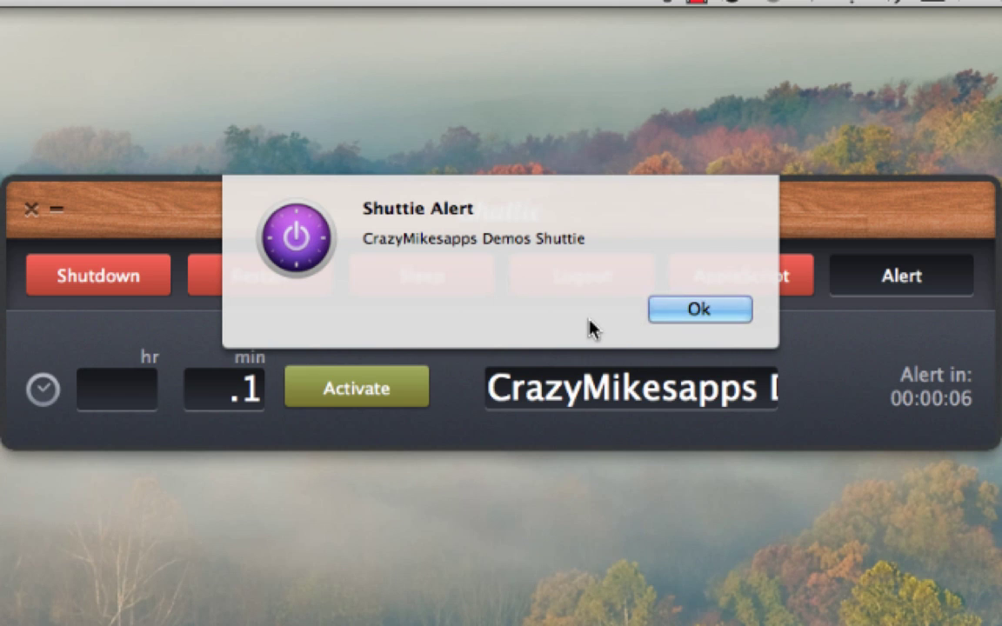
{"action": "left_click", "coordinate": [692, 318]}
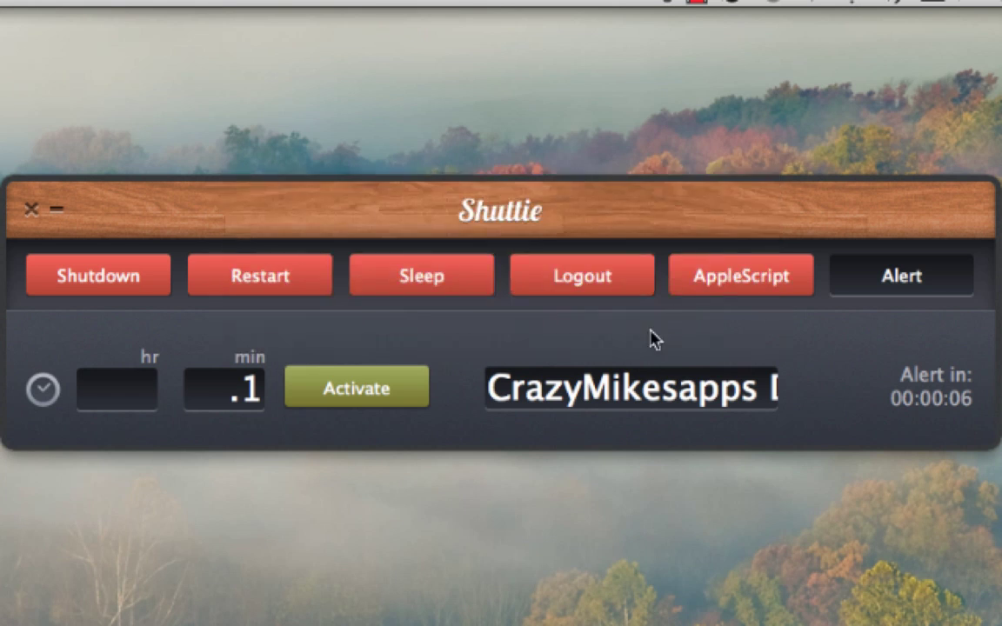
{"action": "left_click", "coordinate": [111, 286]}
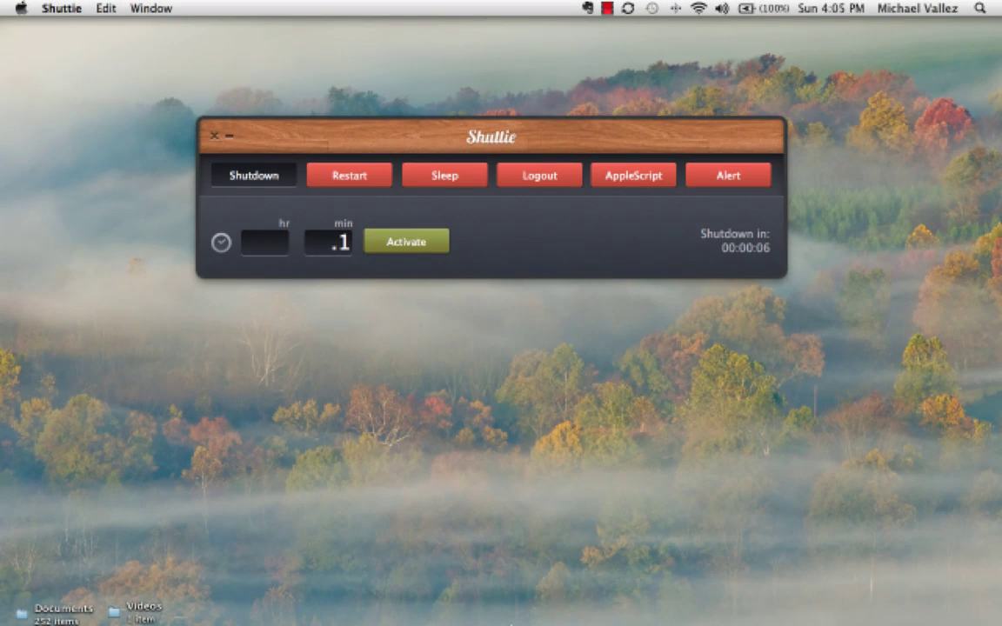
{"action": "mouse_move", "coordinate": [440, 600]}
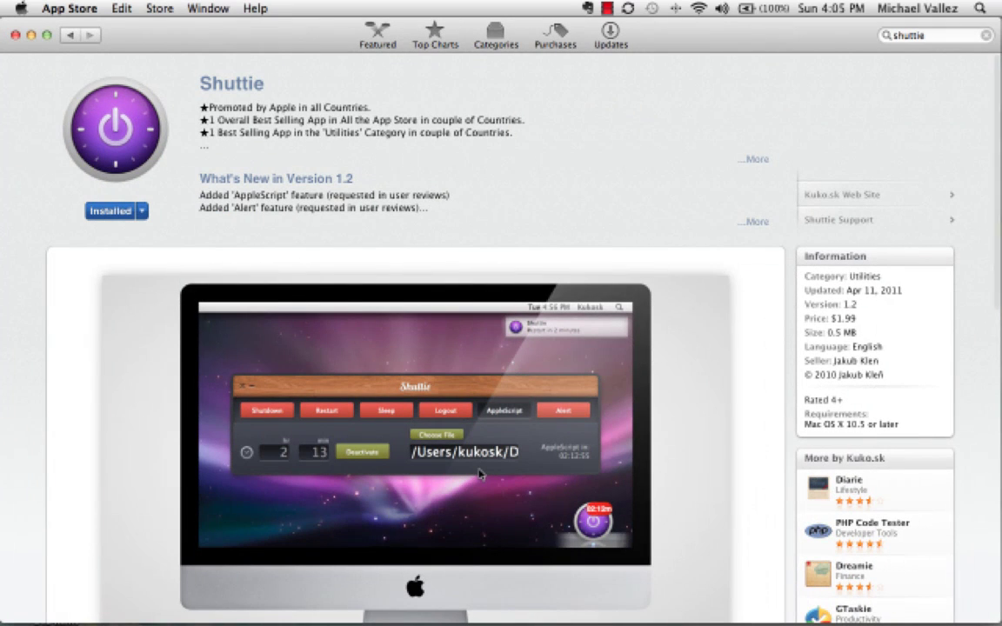